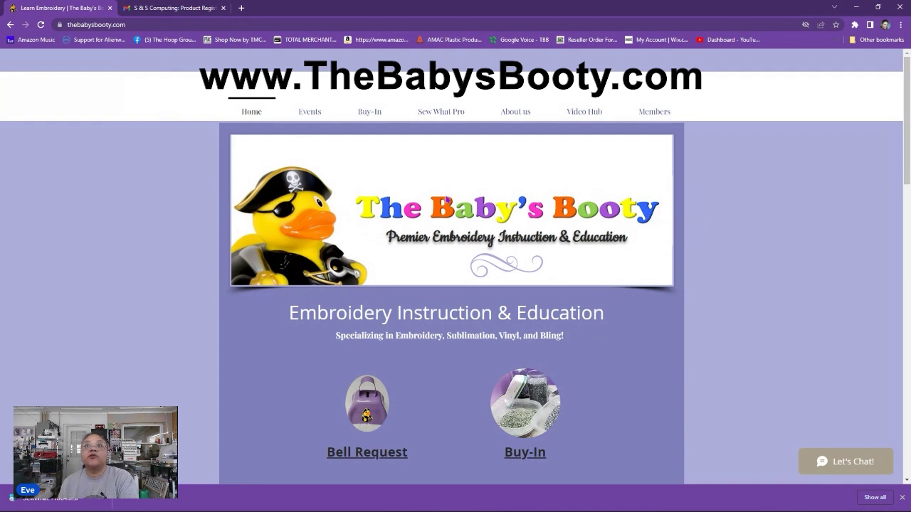
Step: Go to The Baby's Booty Sew What Pro page listing the Win 64, Win 32 and Mac downloads
mouse_move(435, 108)
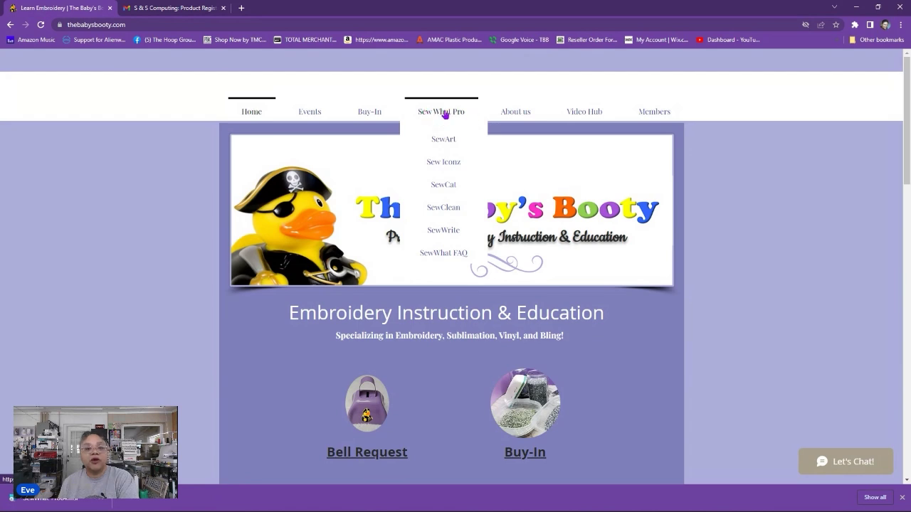
left_click(445, 113)
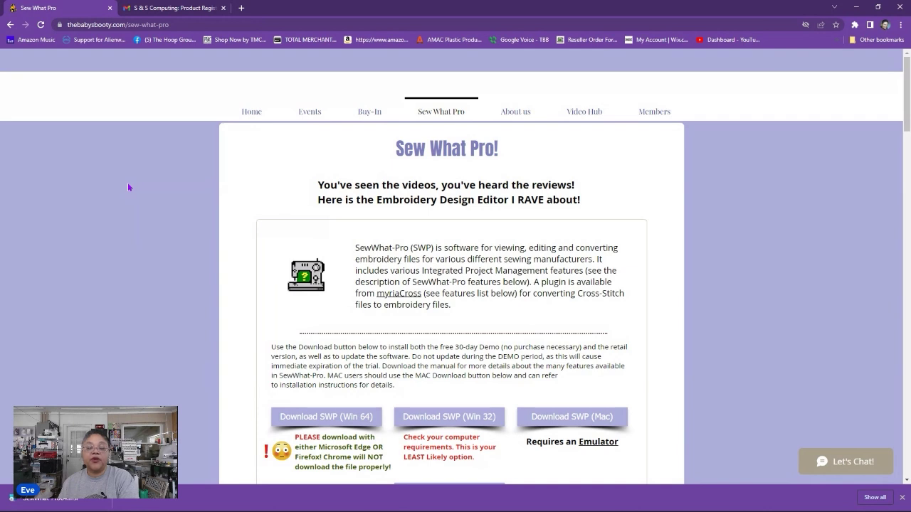
mouse_move(435, 115)
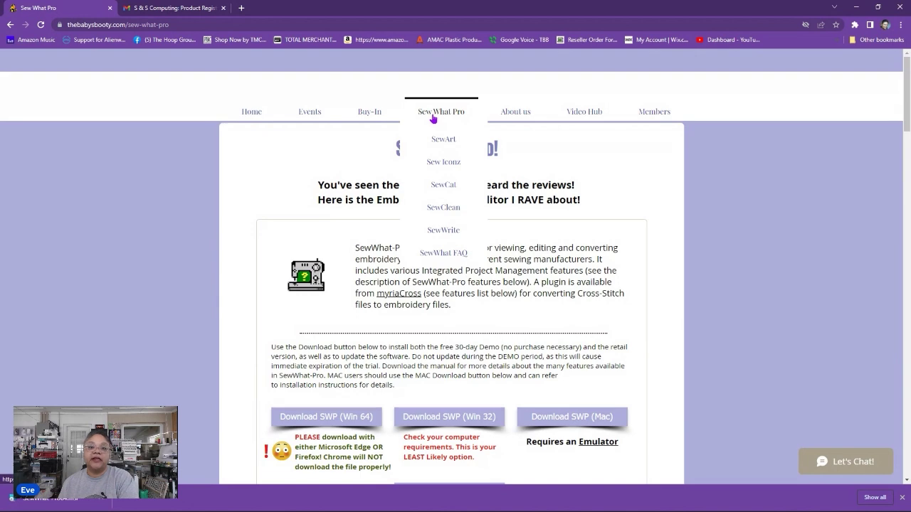
scroll(247, 266, "down", 2)
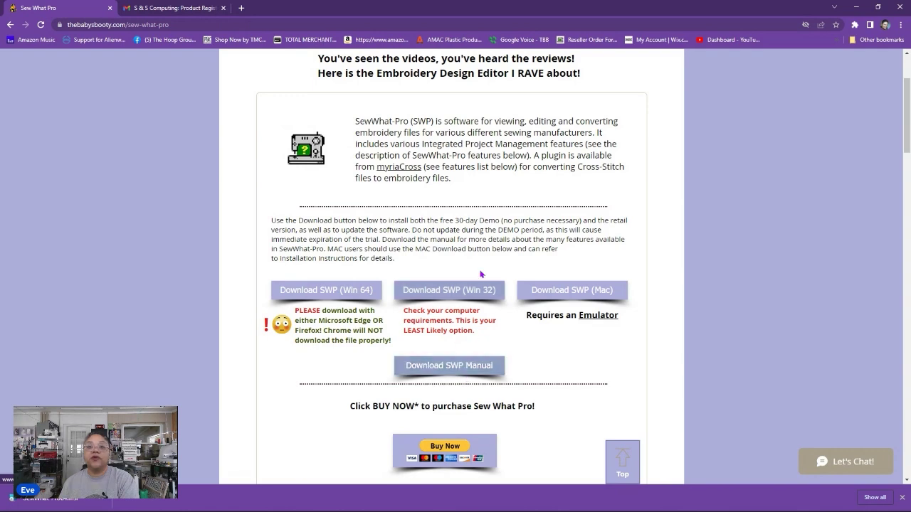
scroll(585, 370, "down", 2)
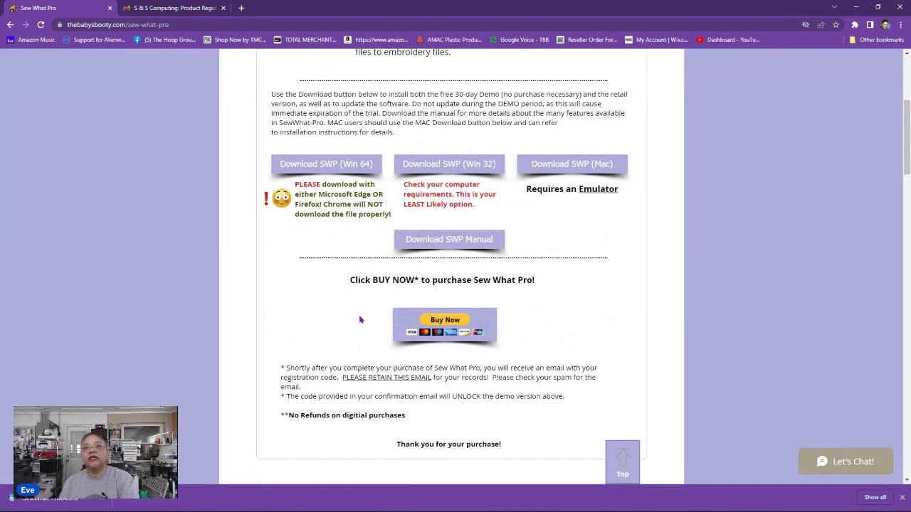
scroll(360, 321, "up", 2)
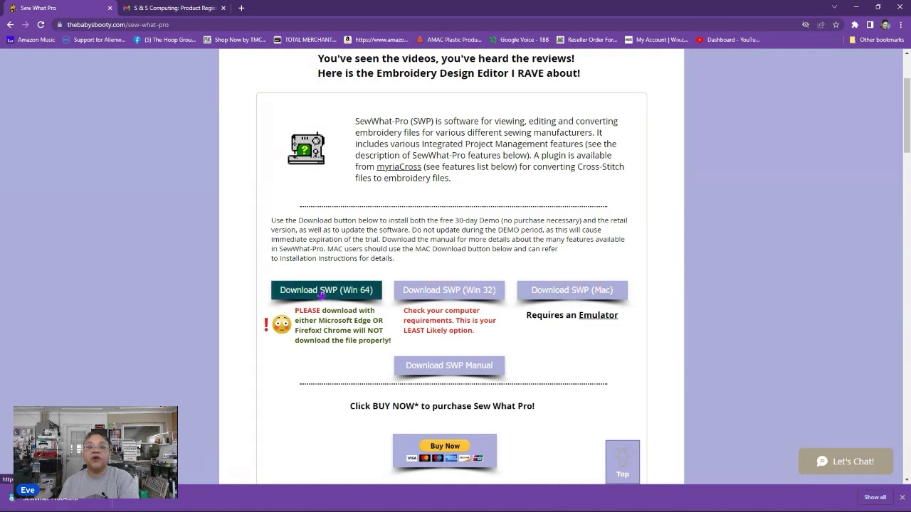
Step: Download SWP (Win 64) to get the SewWhat-Pro64.msi installer
left_click(320, 294)
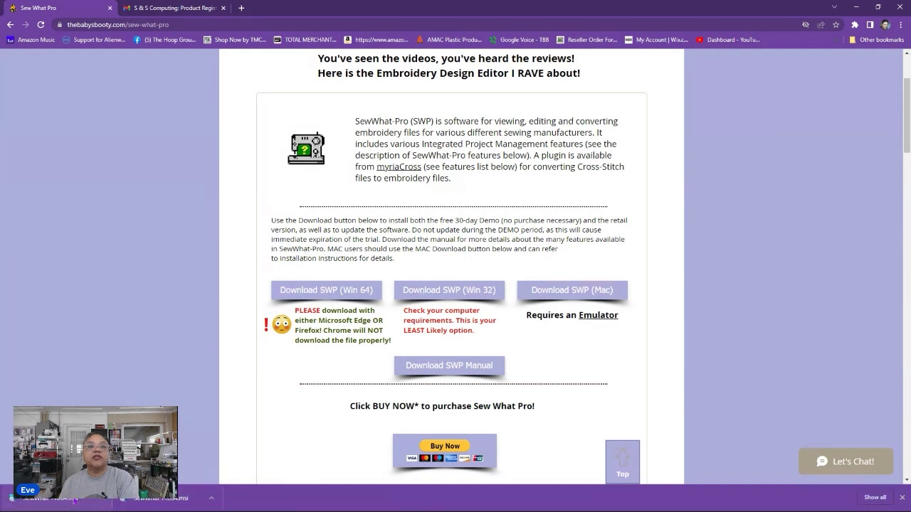
left_click(57, 498)
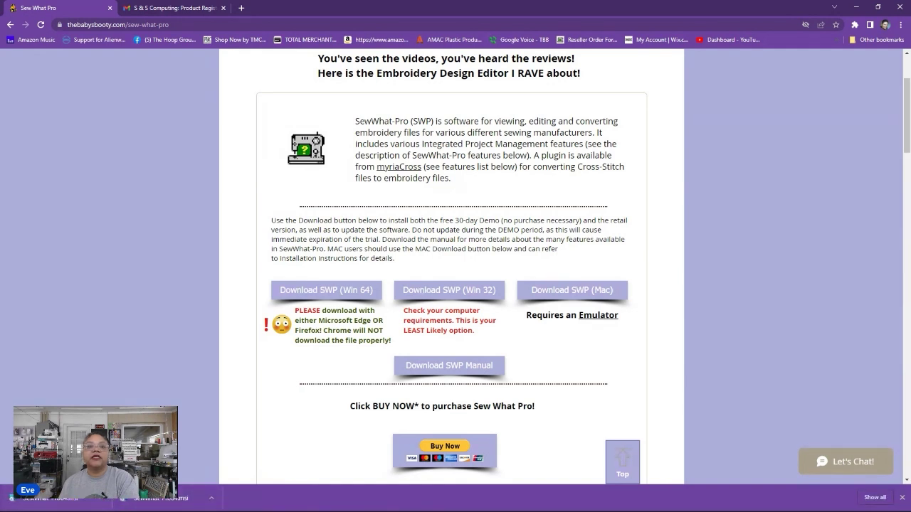
Step: Launch SewWhat-Pro64.msi and accept the license to reach the installation folder step
left_click(79, 500)
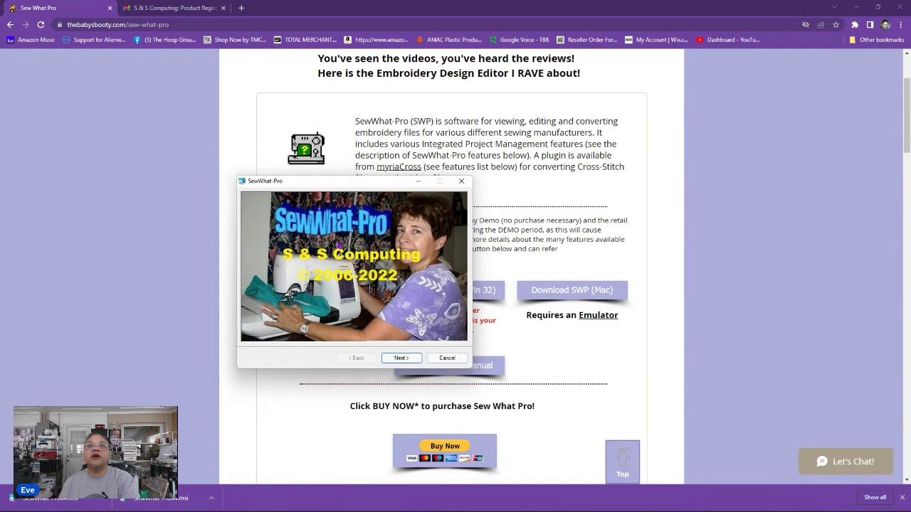
left_click(401, 360)
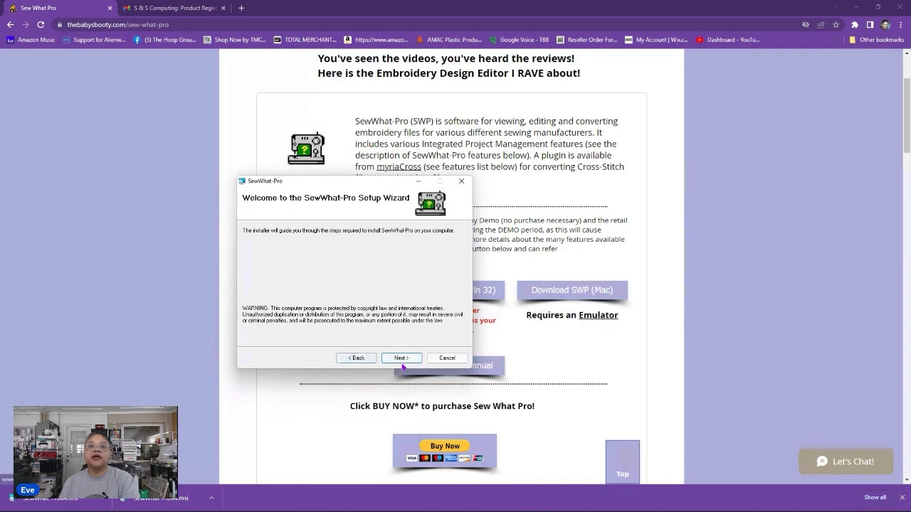
left_click(403, 362)
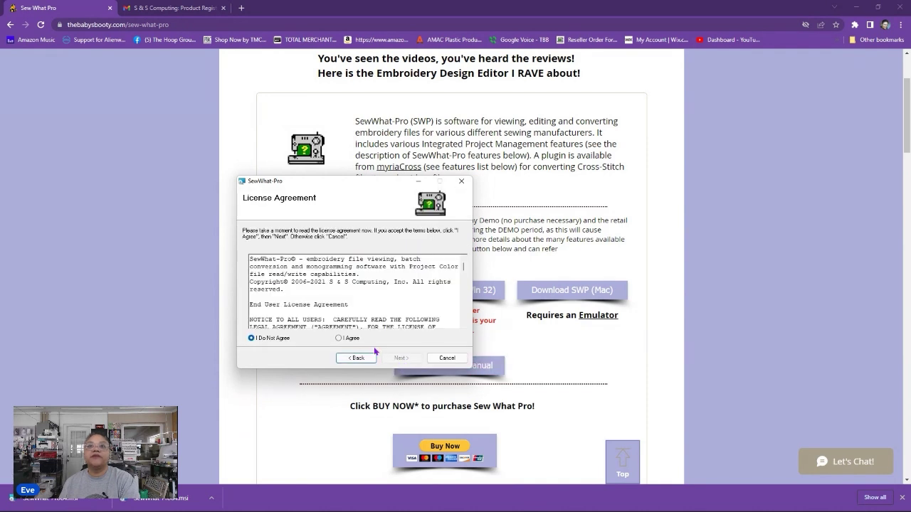
left_click_drag(464, 268, 464, 322)
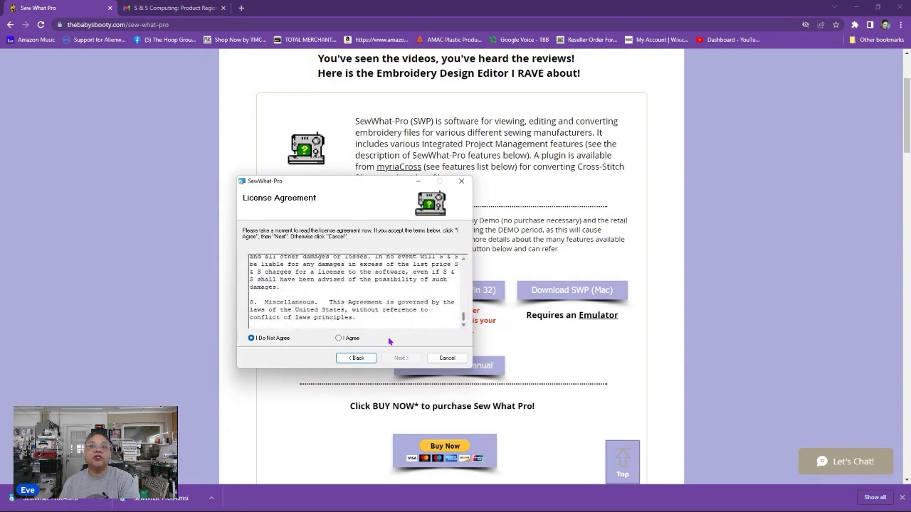
left_click(339, 338)
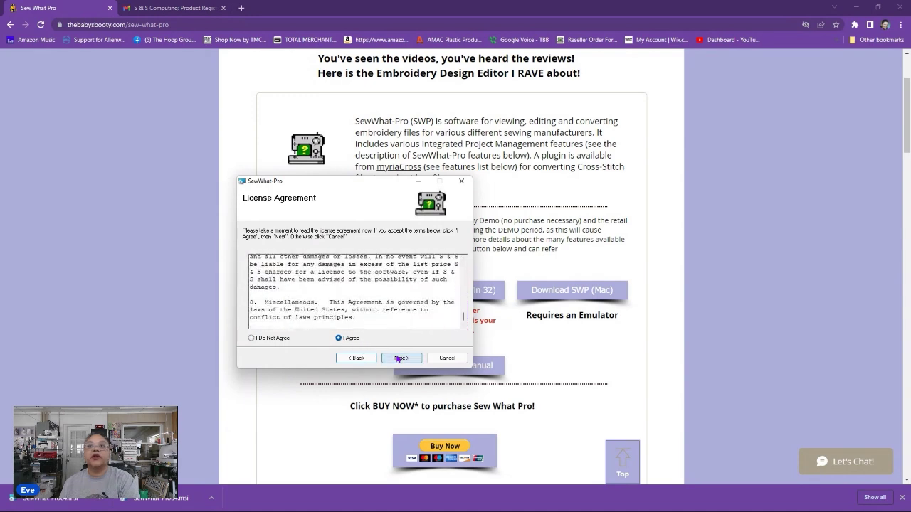
left_click(401, 357)
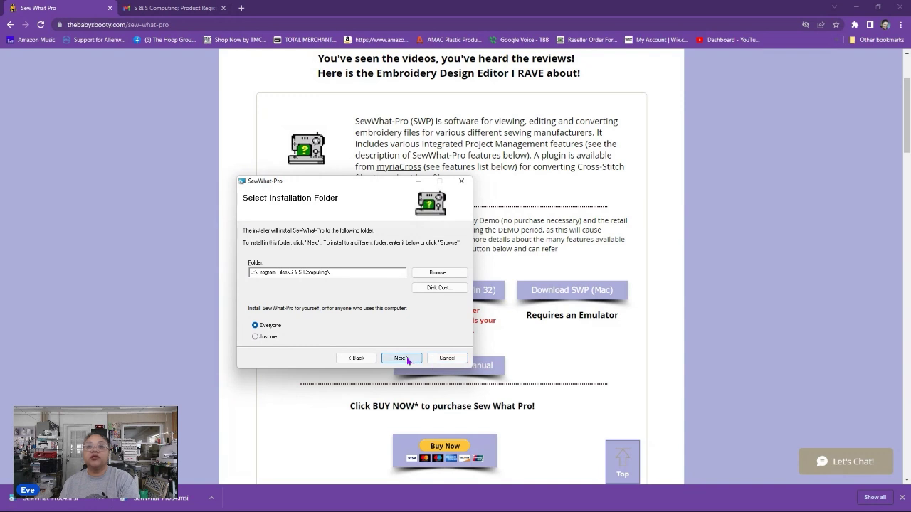
Step: Install to C:\Program Files\S & S Computing\, approving the UAC permission prompt
left_click(401, 358)
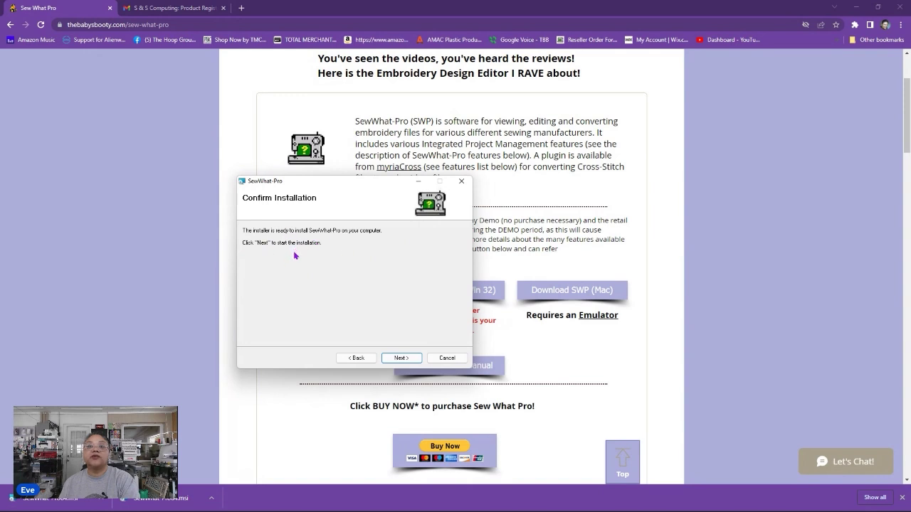
left_click(396, 358)
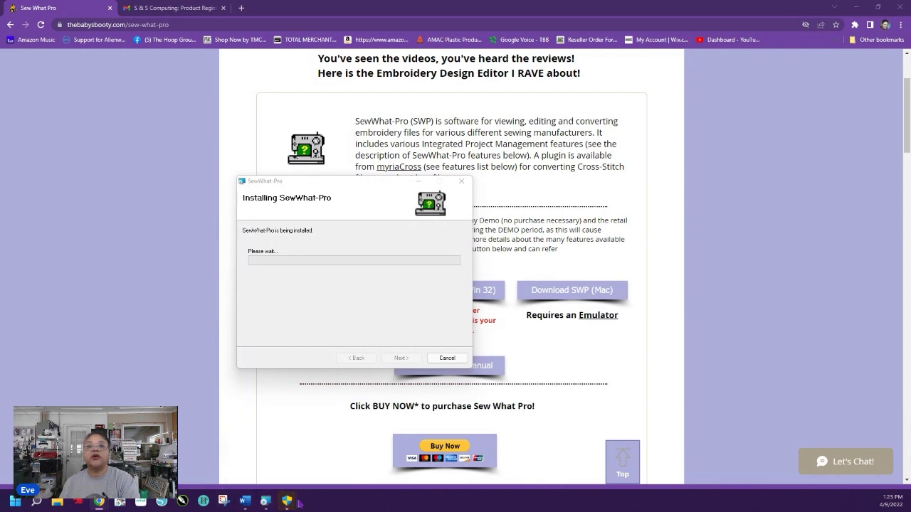
mouse_move(292, 504)
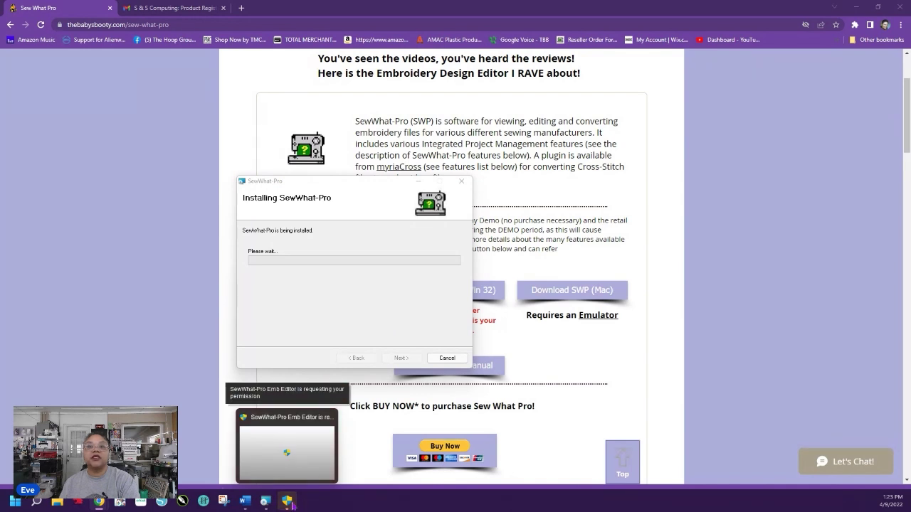
left_click(292, 504)
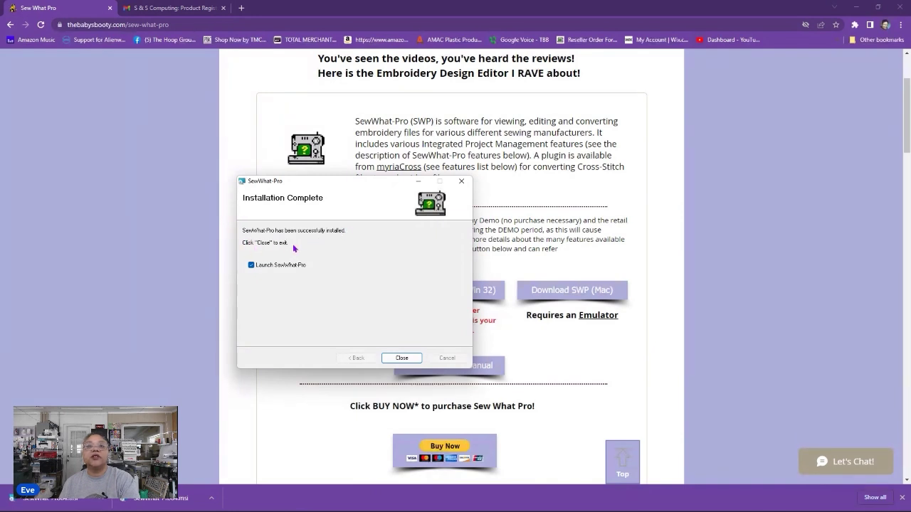
left_click(250, 265)
left_click(252, 265)
Step: Close the finished installer and leave Continue DEMO Evaluation selected in the Evaluation dialog
left_click(402, 358)
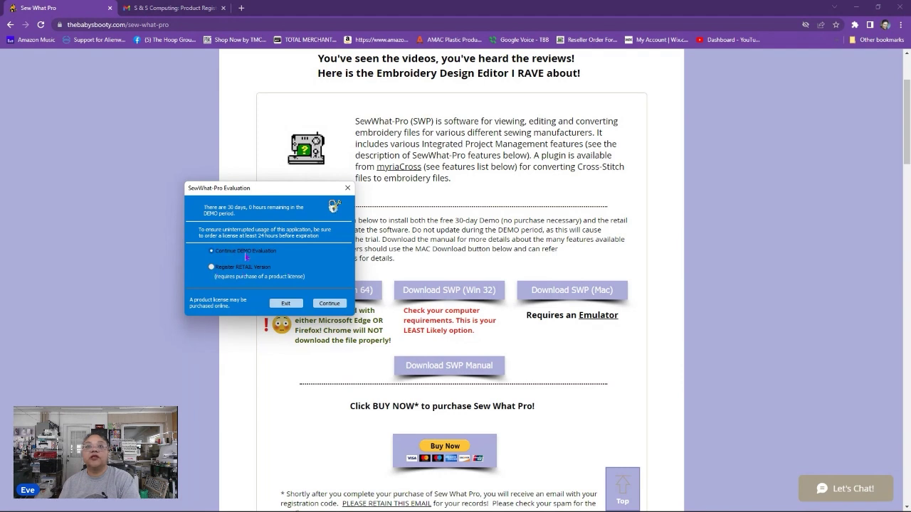
left_click(211, 267)
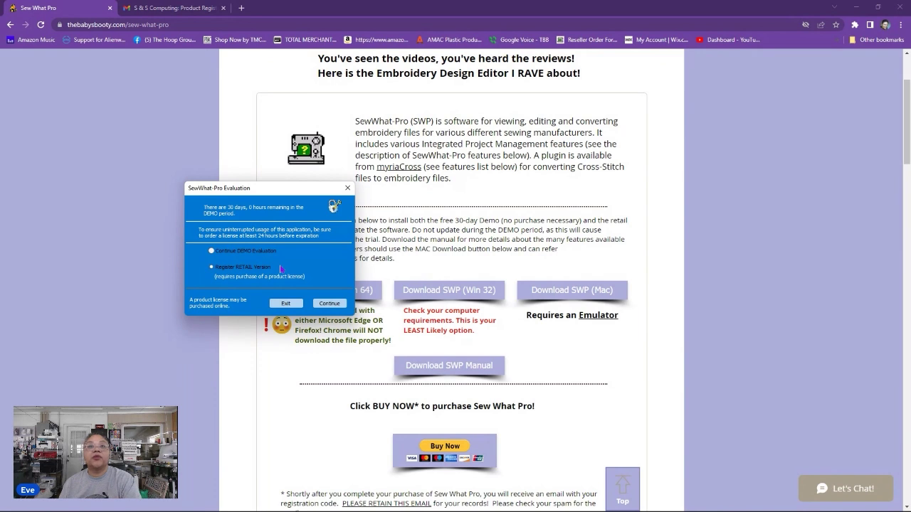
left_click(211, 252)
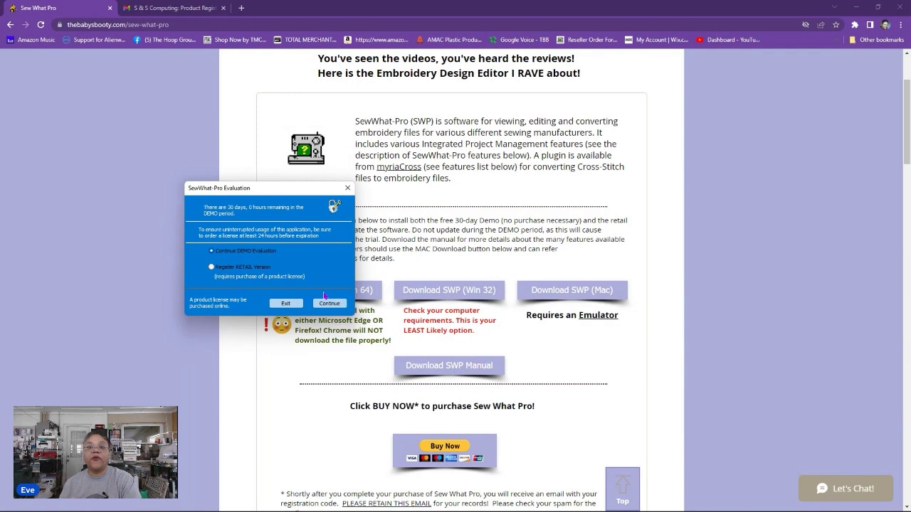
Step: Continue the demo and dismiss the 3-color-stop warning to reach an empty Untitled design
left_click(323, 304)
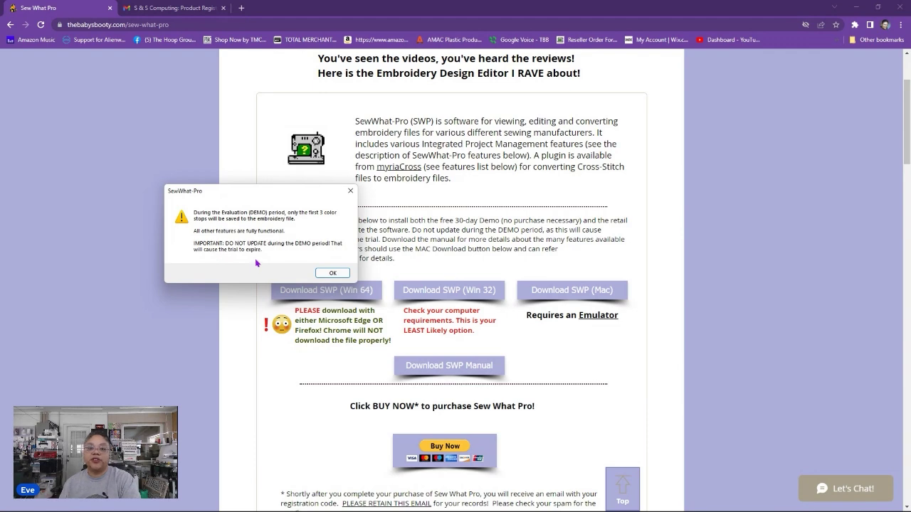
left_click(331, 273)
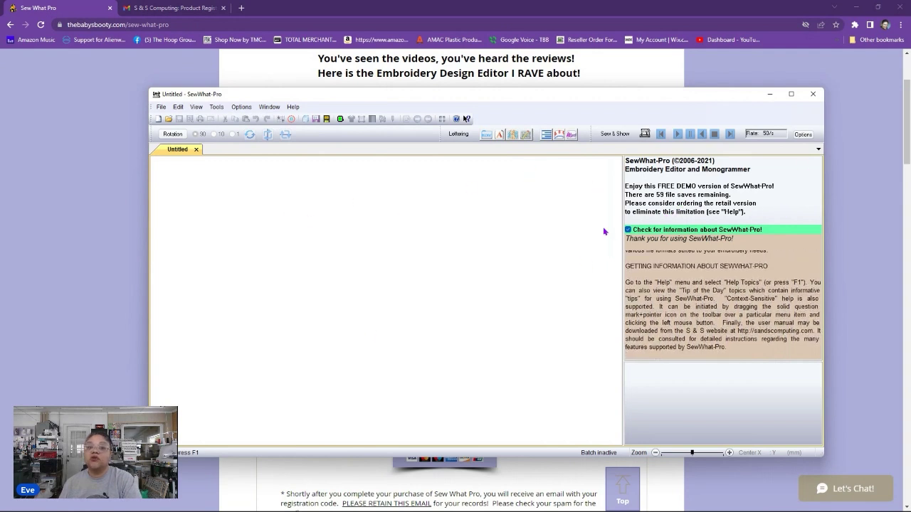
left_click(161, 106)
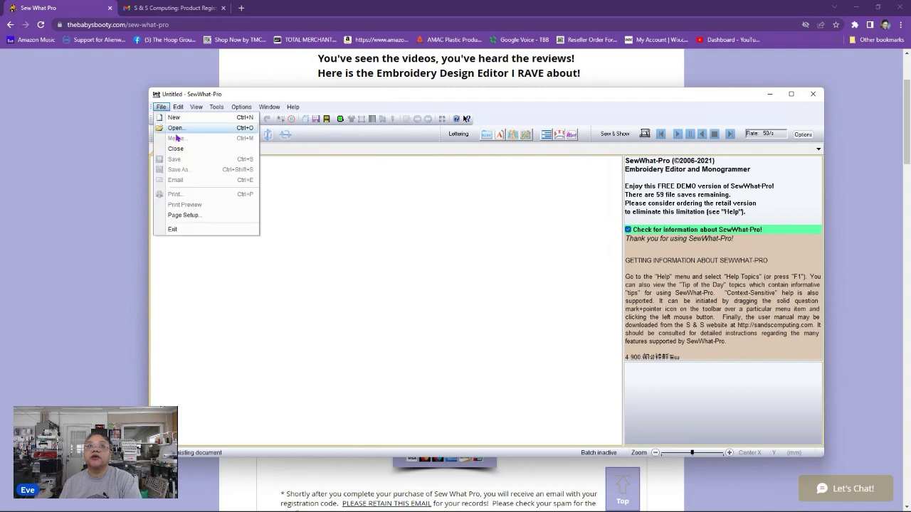
left_click(185, 228)
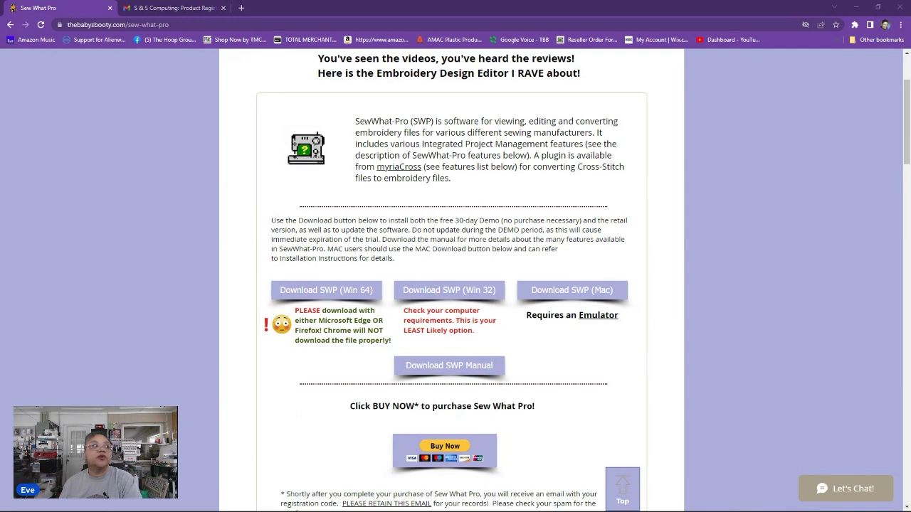
Step: In the relaunched Evaluation dialog, choose Register RETAIL Version and continue
left_click_drag(142, 201, 388, 233)
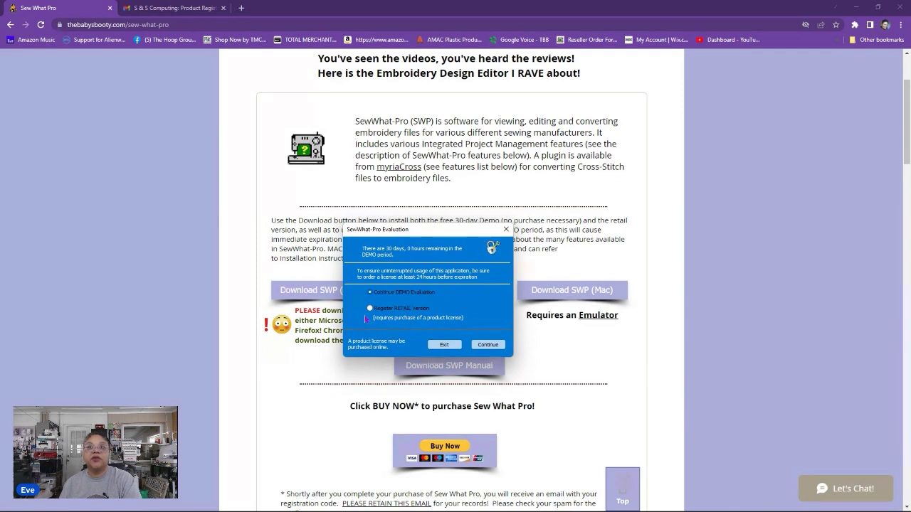
left_click(370, 308)
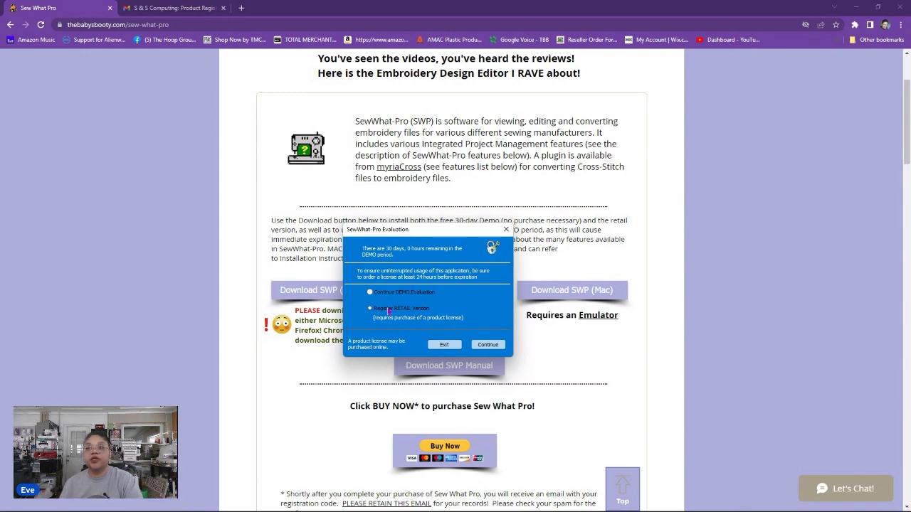
left_click(488, 344)
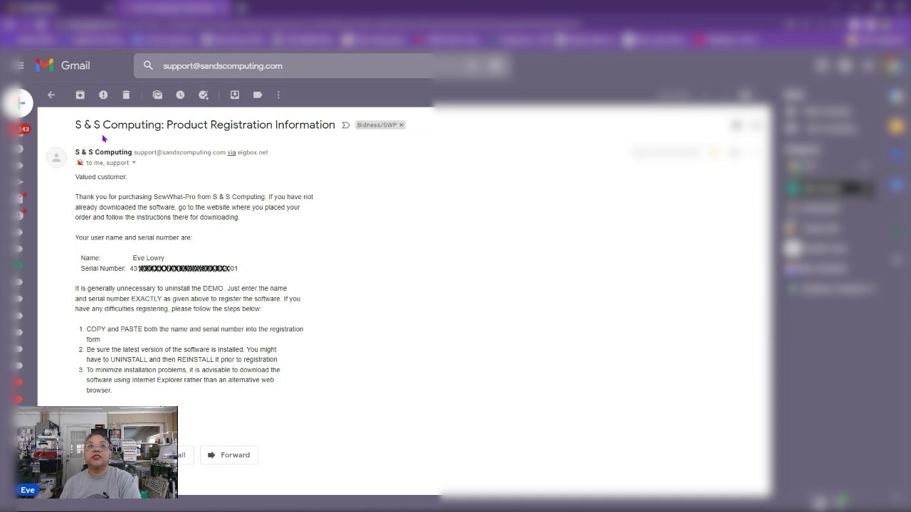
Step: View the S & S Computing 'Product Registration Information' email with the name and serial number
left_click_drag(76, 128, 332, 130)
left_click(333, 167)
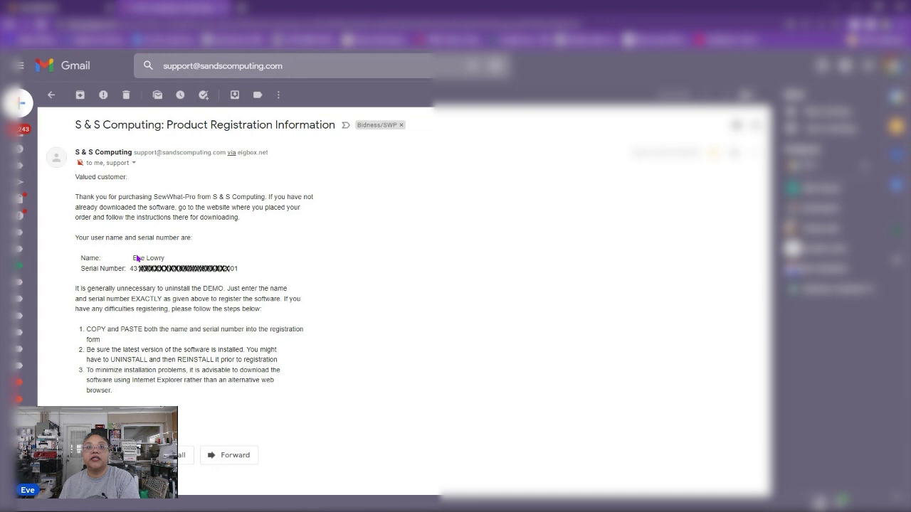
Step: Select the registered user name after 'Name:' in the email and copy it
left_click_drag(132, 257, 165, 261)
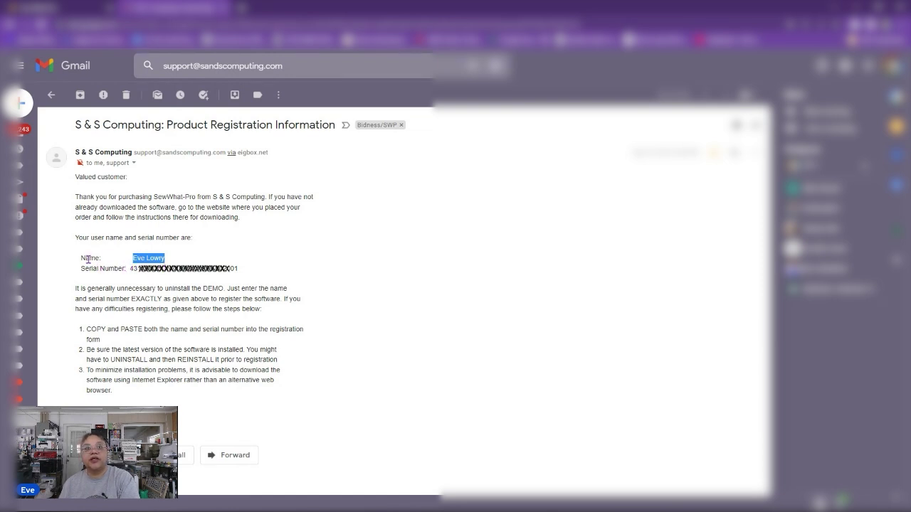
left_click_drag(82, 258, 166, 259)
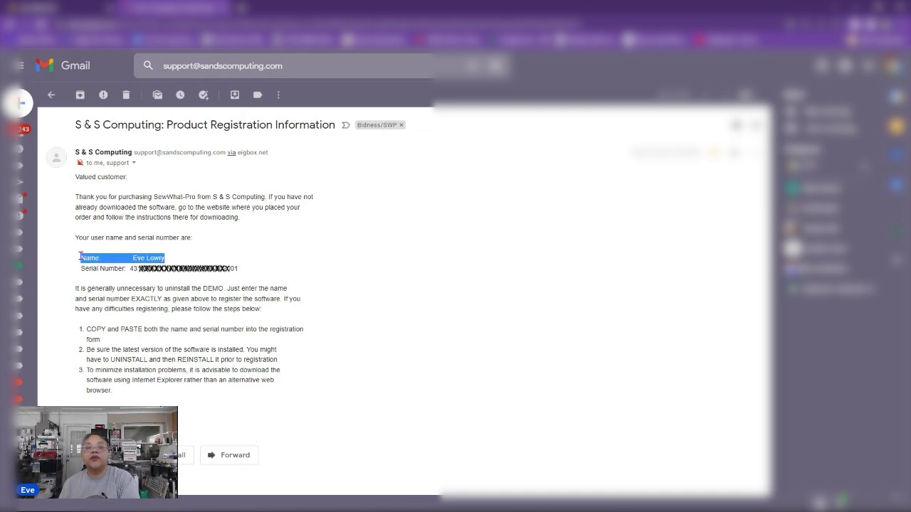
left_click_drag(126, 258, 168, 261)
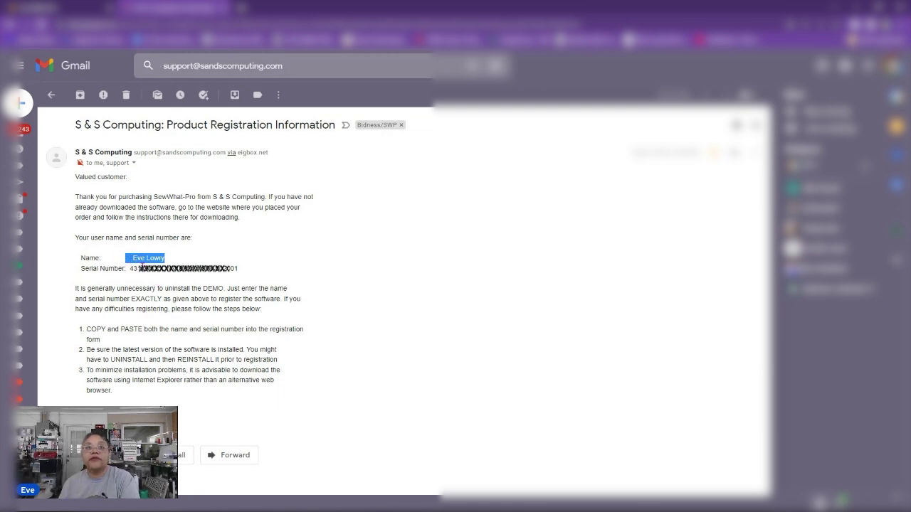
left_click_drag(132, 259, 164, 259)
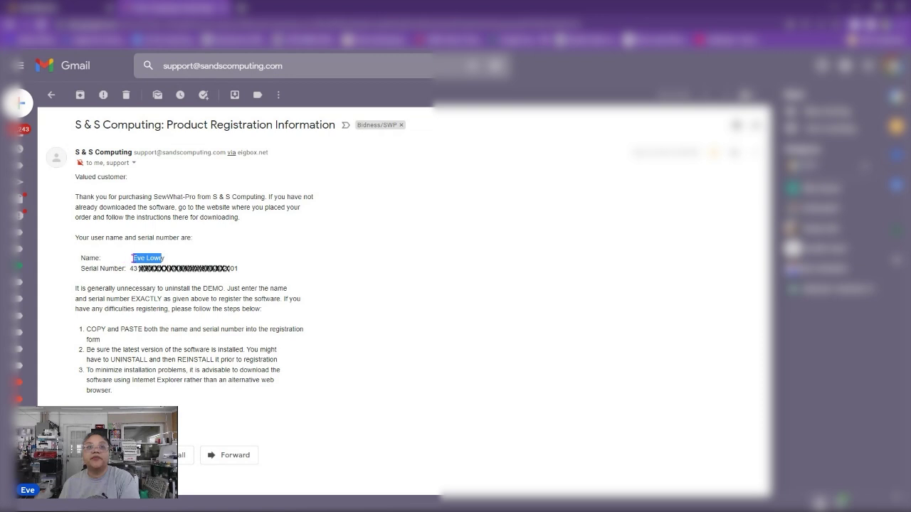
left_click_drag(132, 259, 156, 258)
right_click(156, 259)
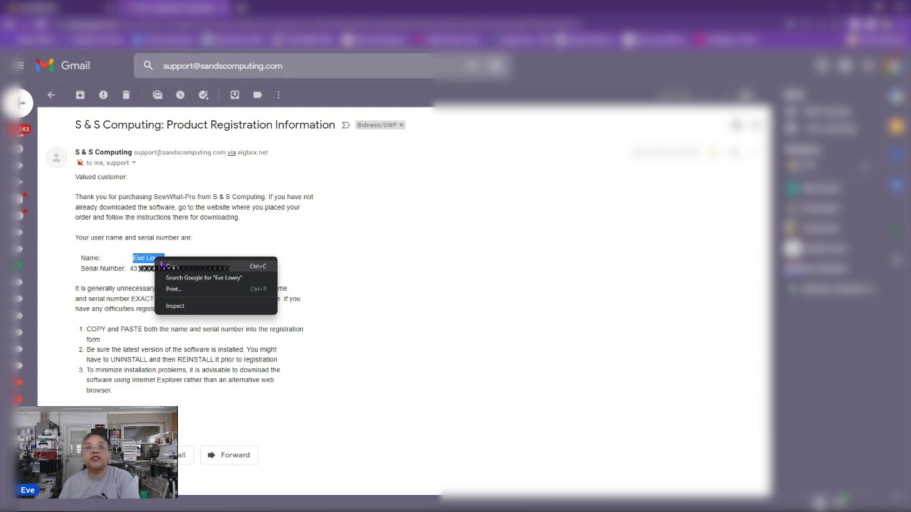
left_click(171, 266)
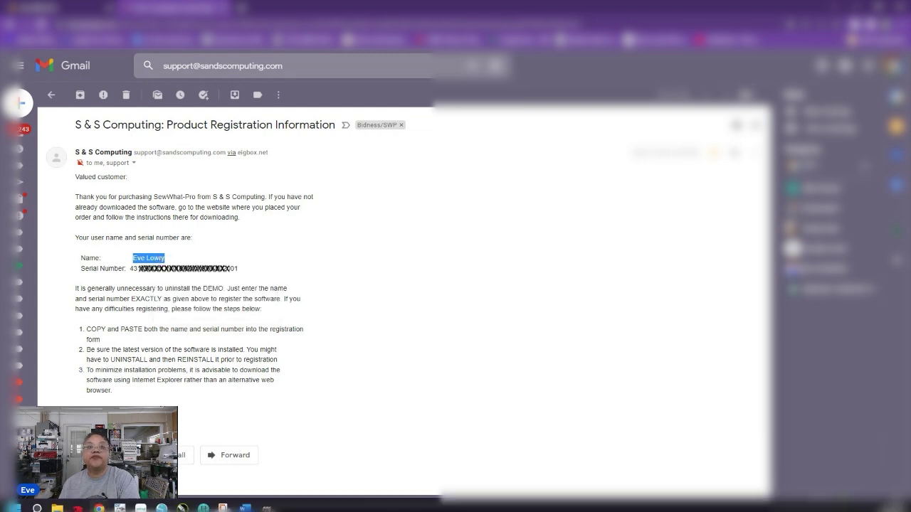
Step: Replace the registration form's Name placeholder with the copied user name, then switch back to the email
mouse_move(266, 502)
left_click(277, 429)
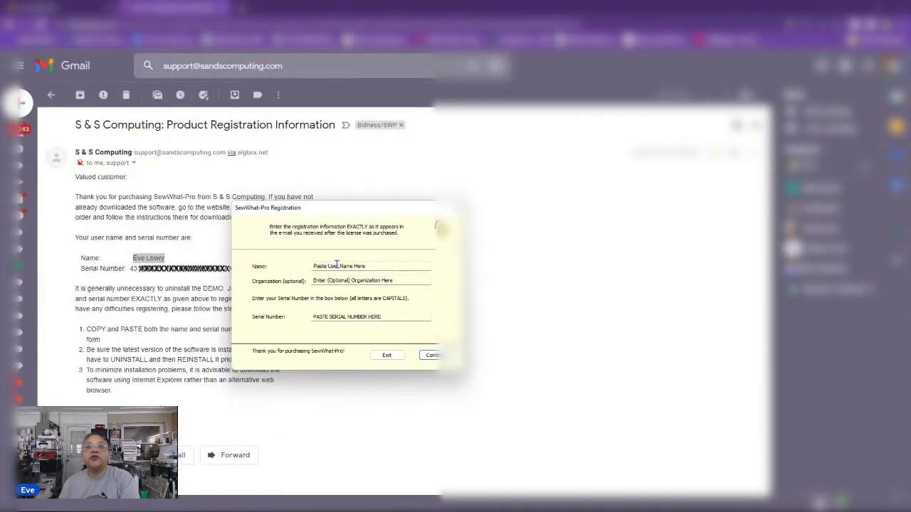
left_click_drag(382, 263, 253, 264)
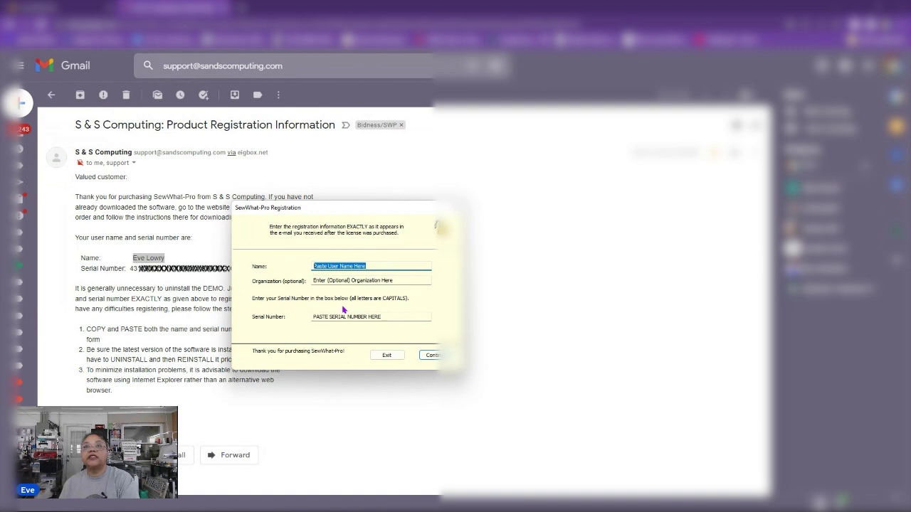
key("BackSpace")
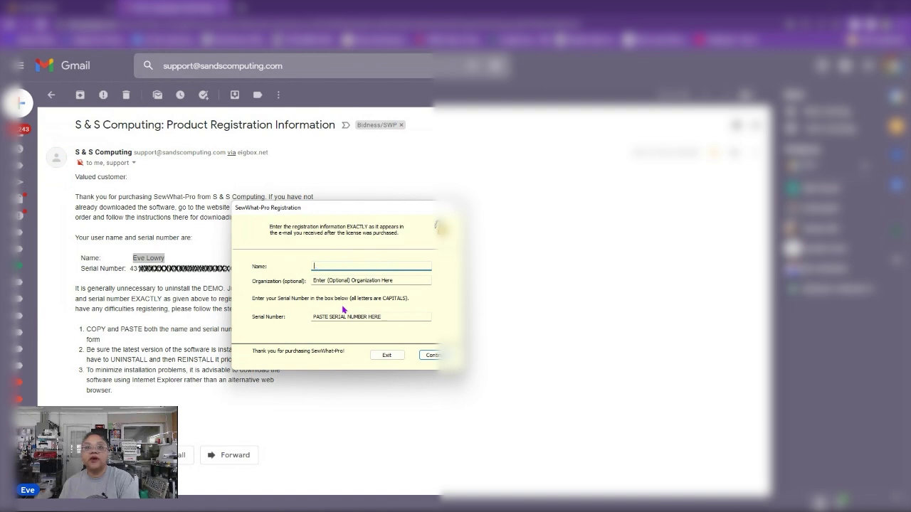
right_click(323, 265)
left_click(342, 308)
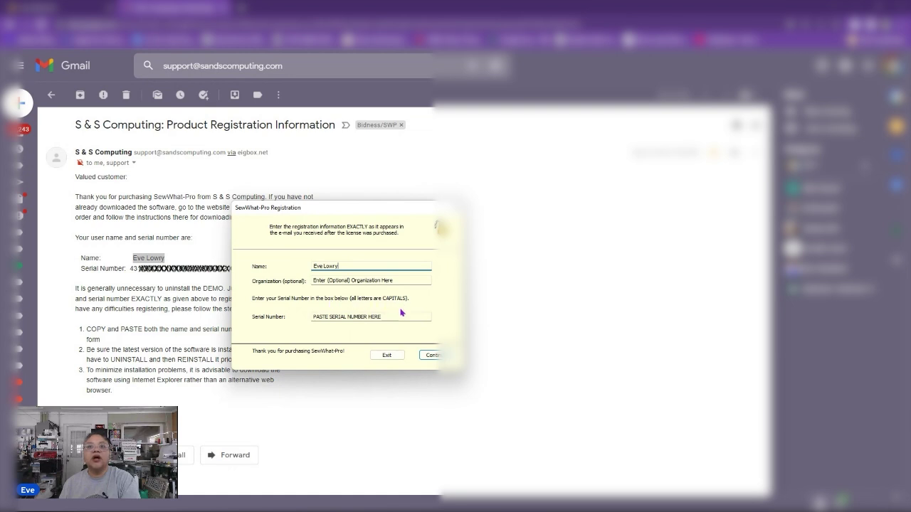
left_click_drag(390, 316, 262, 318)
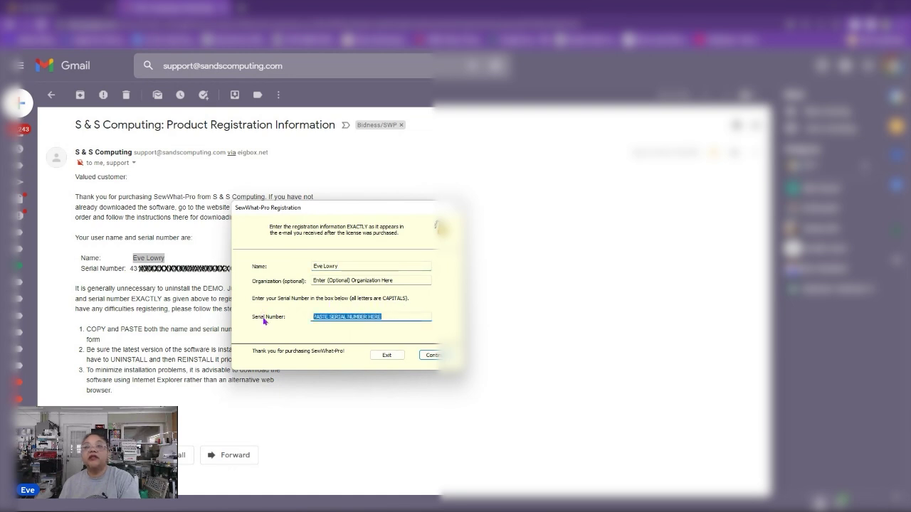
left_click(184, 308)
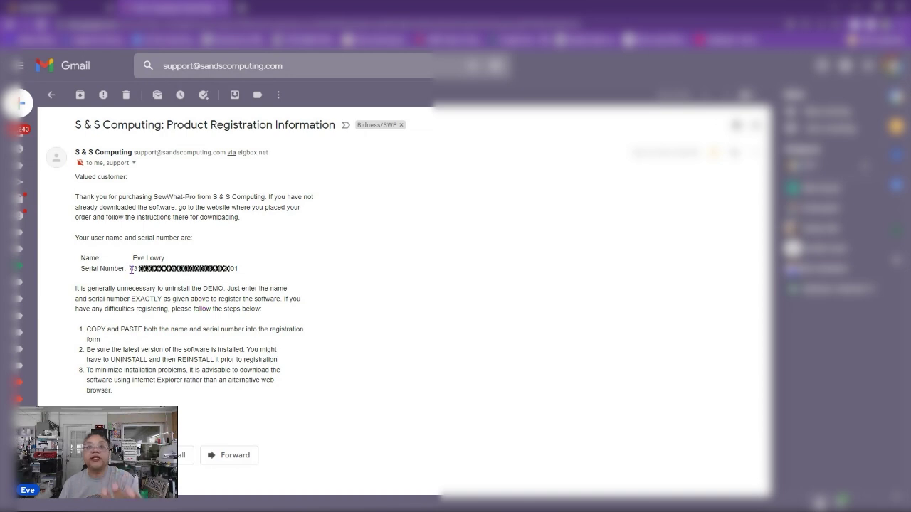
Step: Copy the complete serial number from the S & S Computing registration email in Gmail
left_click_drag(130, 269, 241, 273)
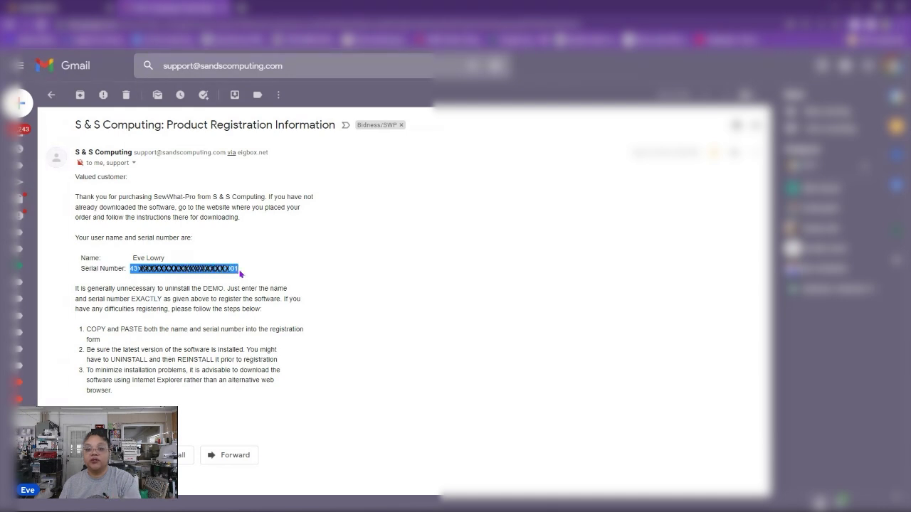
left_click_drag(125, 268, 163, 263)
left_click(138, 267)
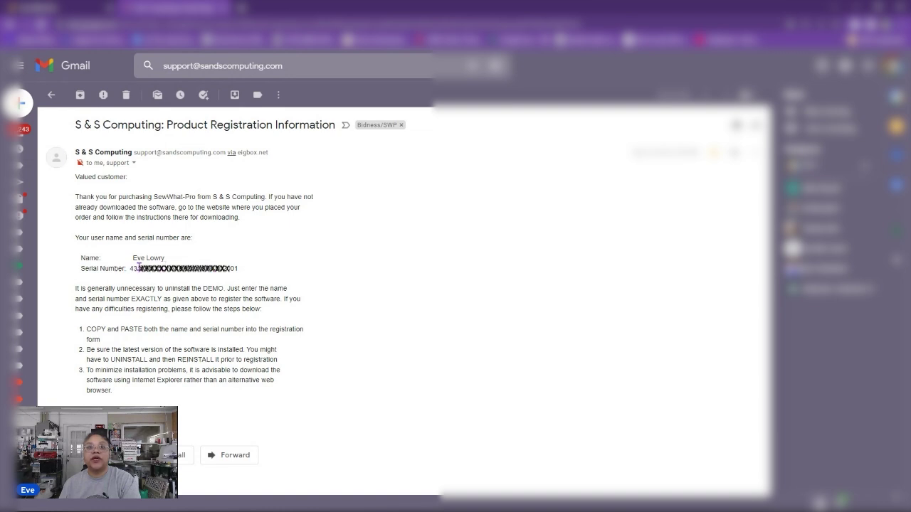
left_click_drag(130, 268, 233, 268)
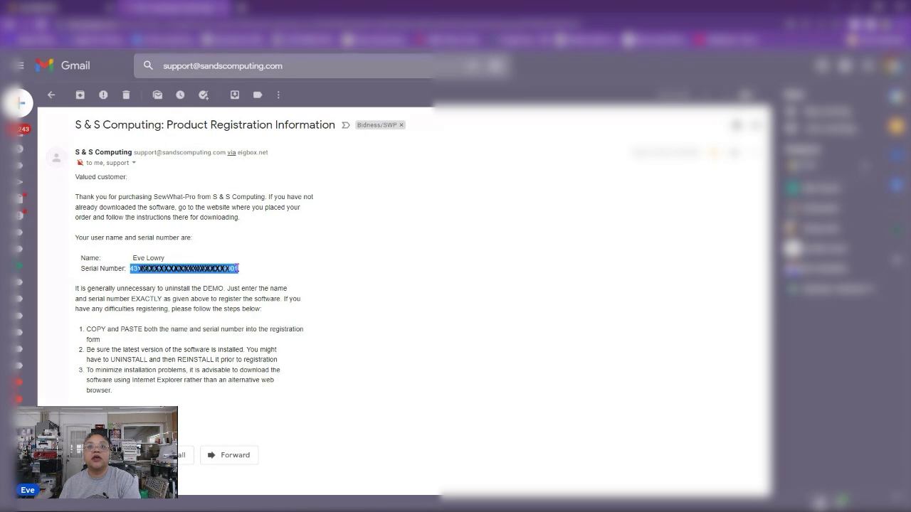
right_click(216, 266)
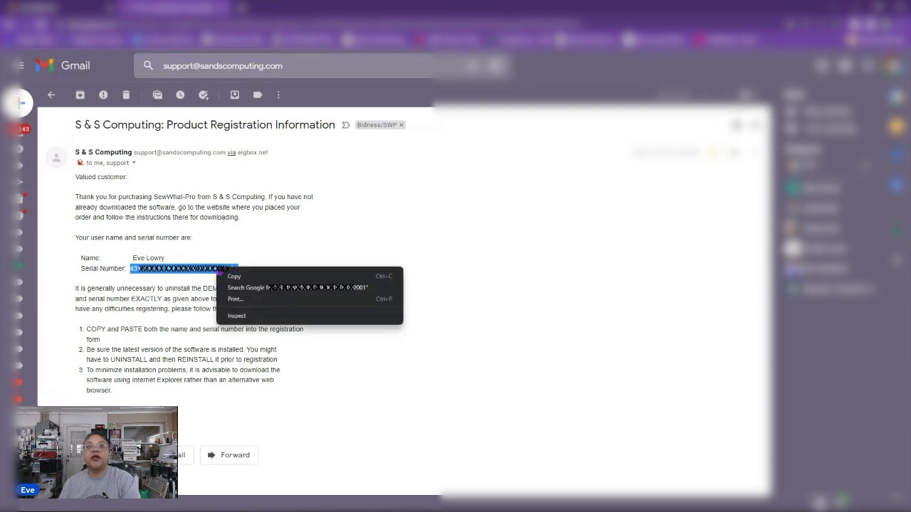
left_click(231, 281)
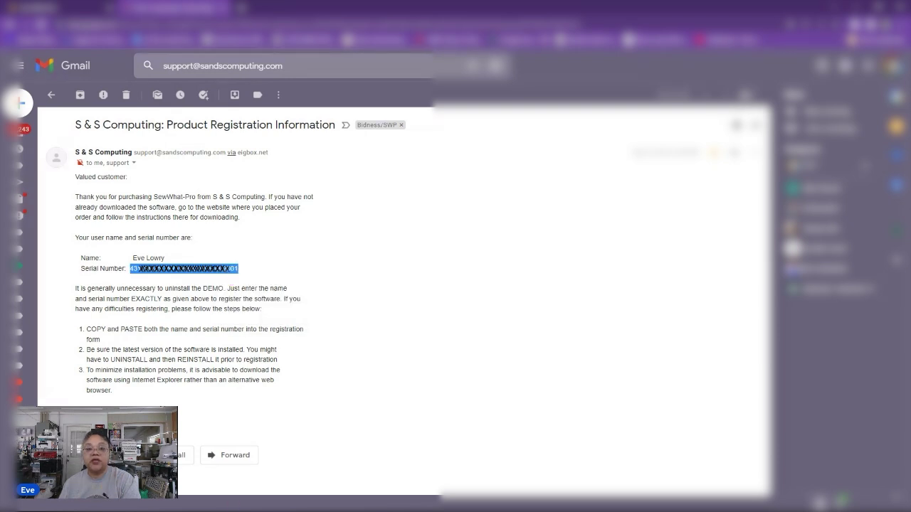
Step: Paste the copied serial number into the Serial Number field of SewWhat-Pro's registration form
left_click(266, 501)
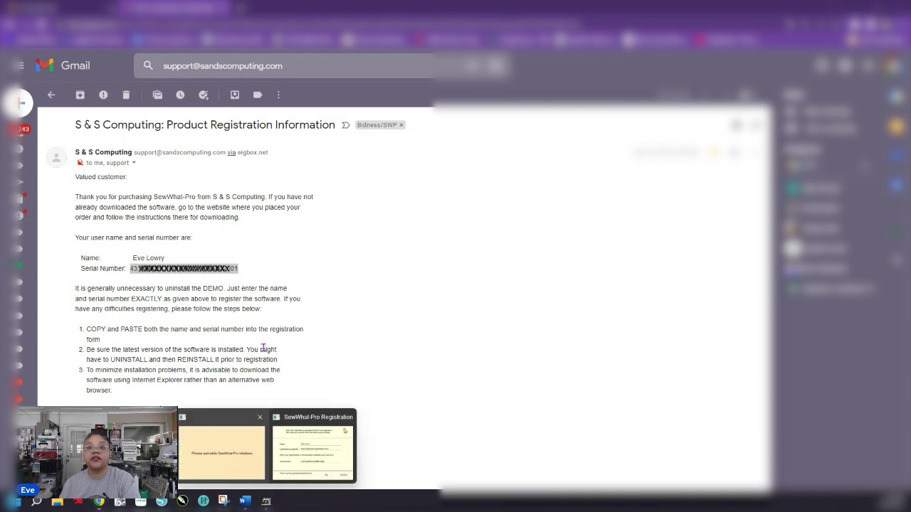
left_click(305, 441)
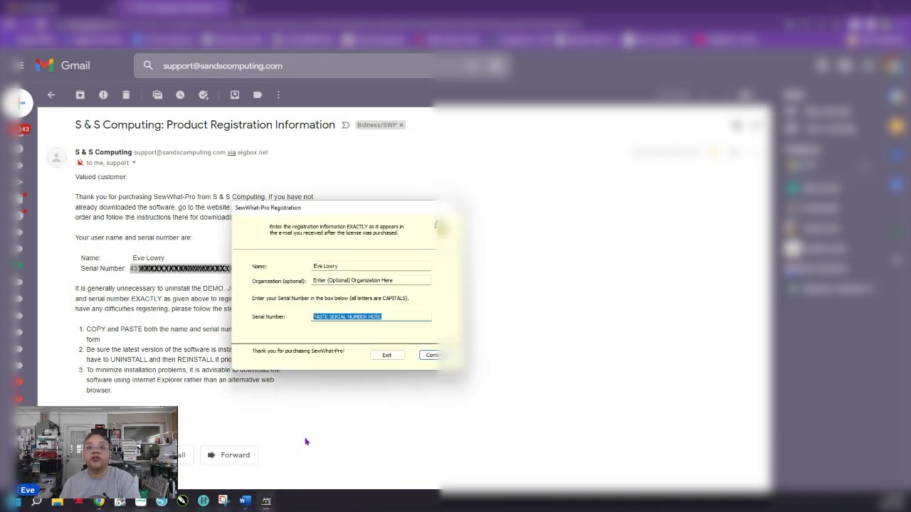
right_click(347, 320)
left_click(361, 362)
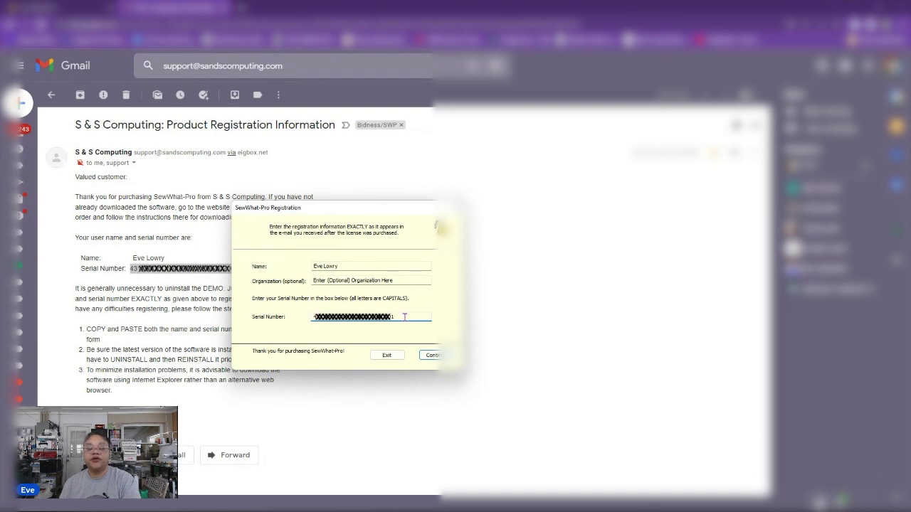
Step: Submit the registration and close the Suggestions for Using SewWhat-Pro tip
left_click(429, 359)
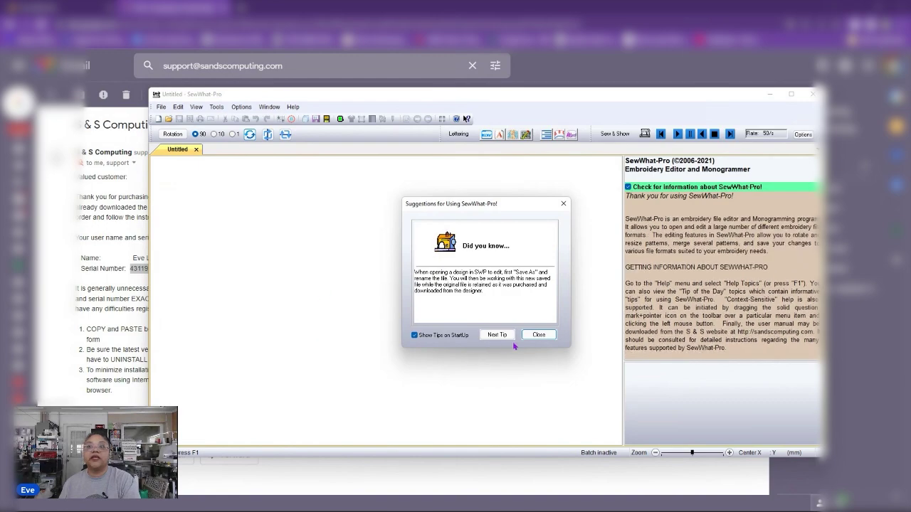
left_click(535, 336)
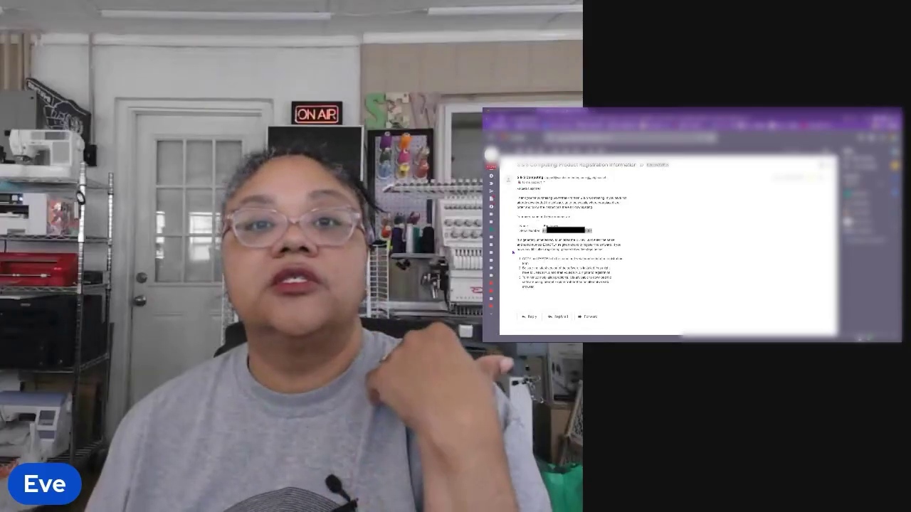